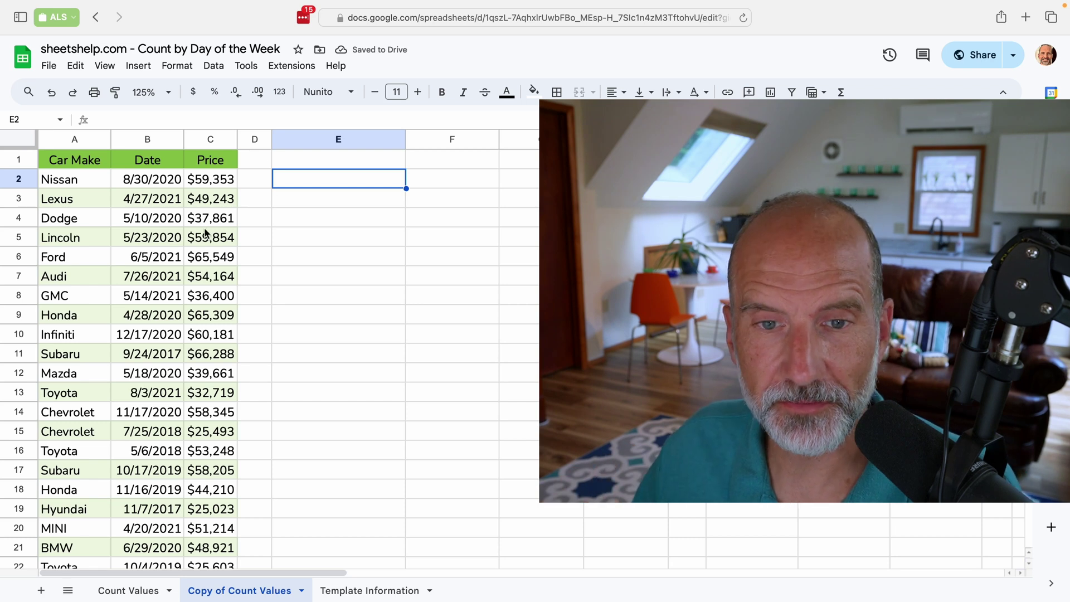
Step: Select blocks of the car sales records and the sale dates to inspect the data
{"action": "left_click_drag", "start_coordinate": [76, 179], "coordinate": [198, 338]}
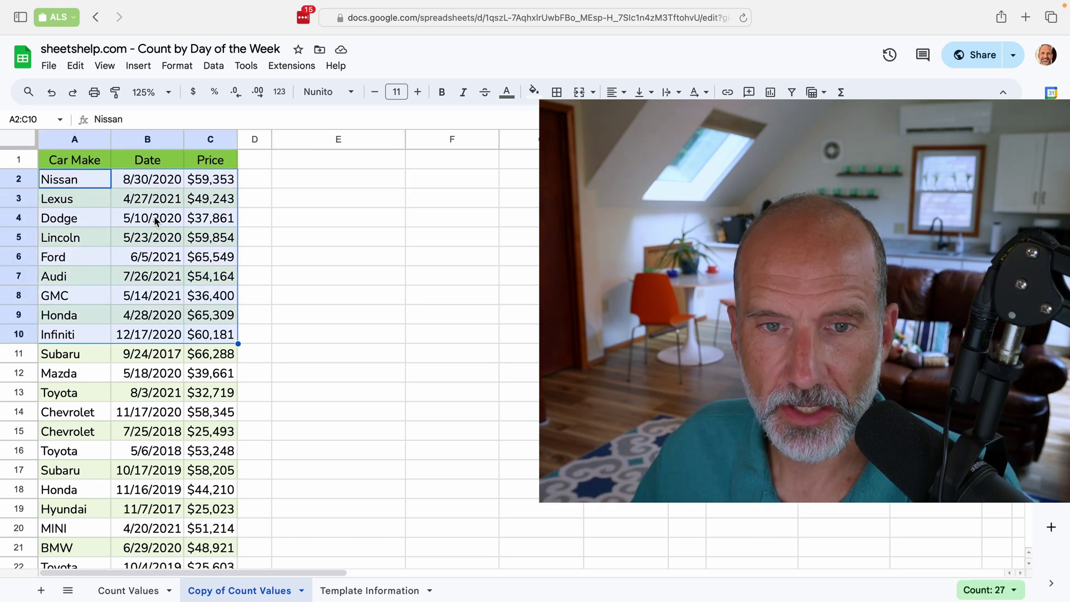
{"action": "left_click_drag", "start_coordinate": [161, 186], "coordinate": [161, 344]}
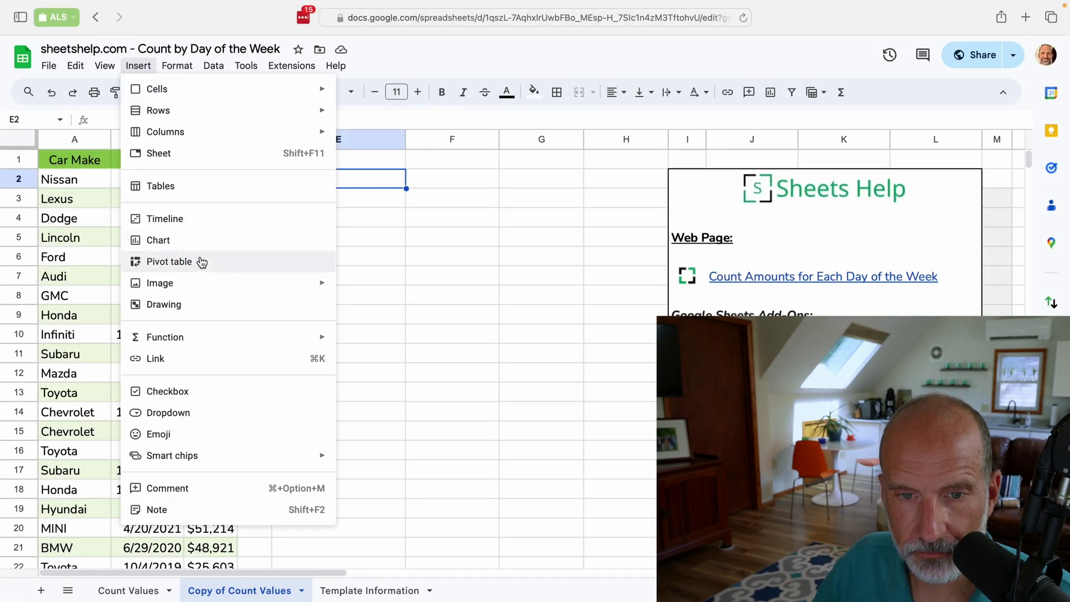
Step: Set up a pivot table on data range A1:C1001, placed on the existing sheet at E2
{"action": "left_click", "coordinate": [169, 261]}
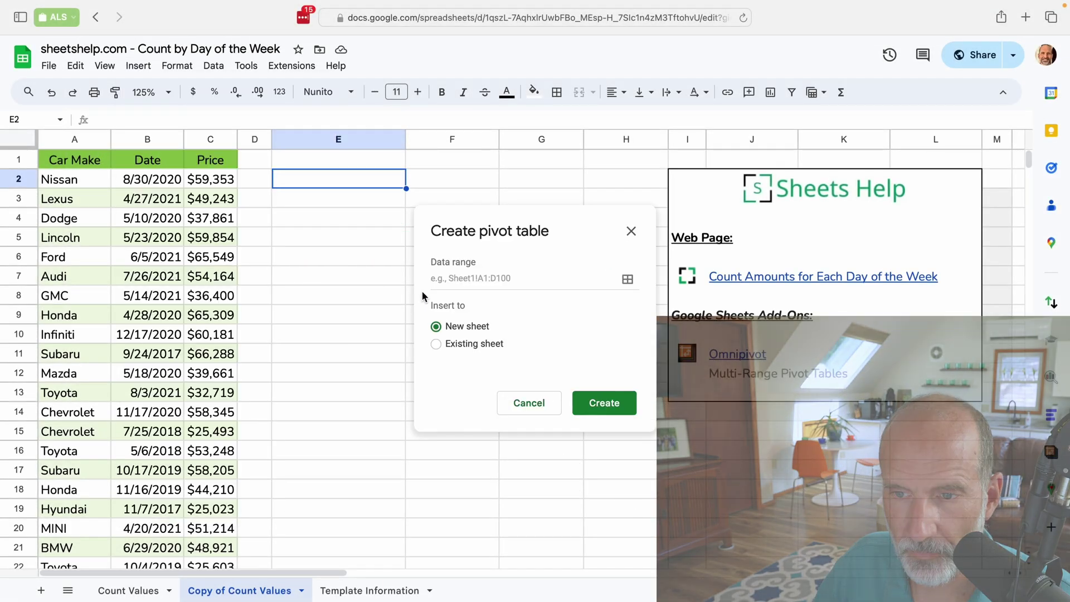
{"action": "left_click", "coordinate": [628, 279]}
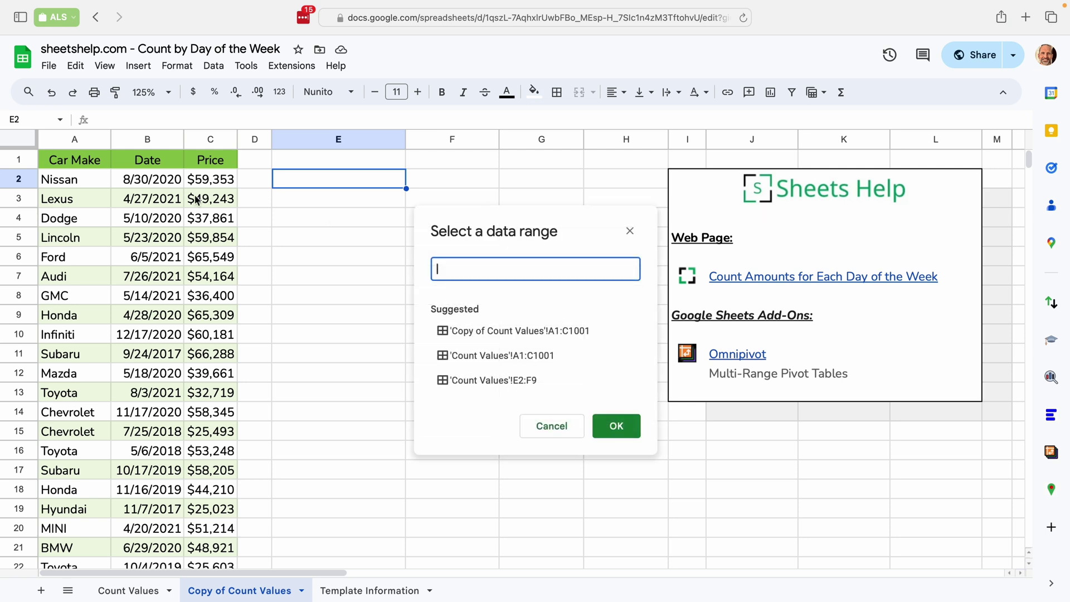
{"action": "left_click", "coordinate": [89, 167]}
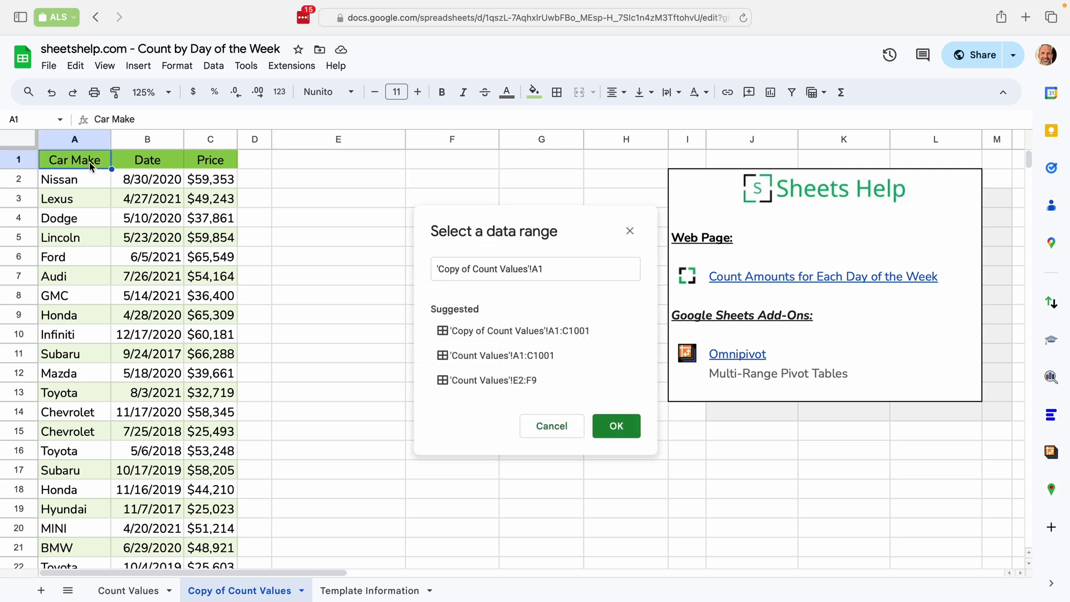
{"action": "key", "text": "ctrl+shift+Right"}
{"action": "key", "text": "ctrl+shift+Down"}
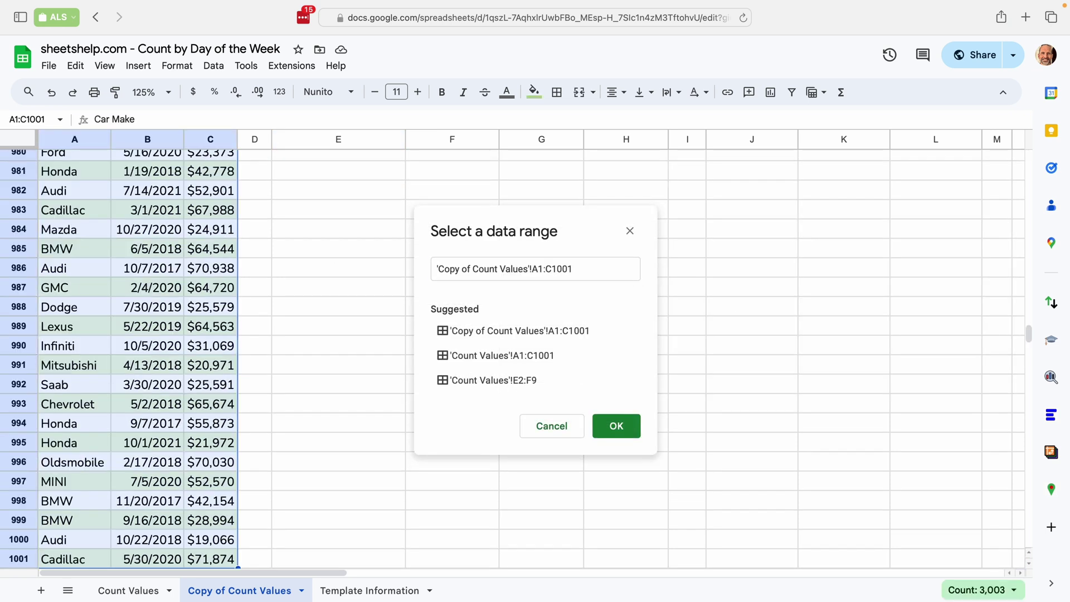
{"action": "left_click", "coordinate": [612, 427]}
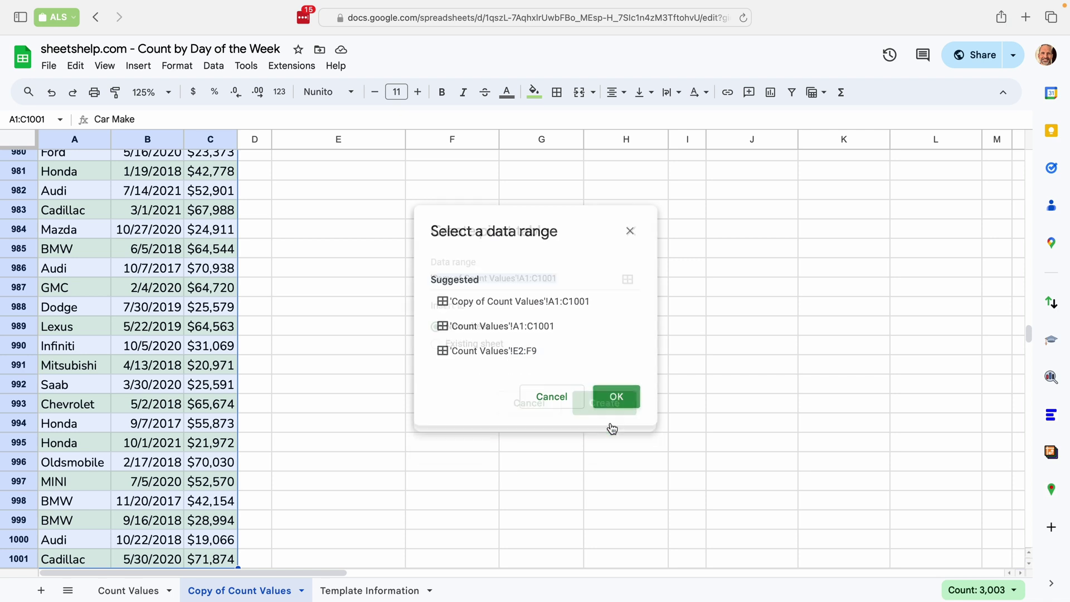
{"action": "left_click", "coordinate": [462, 345]}
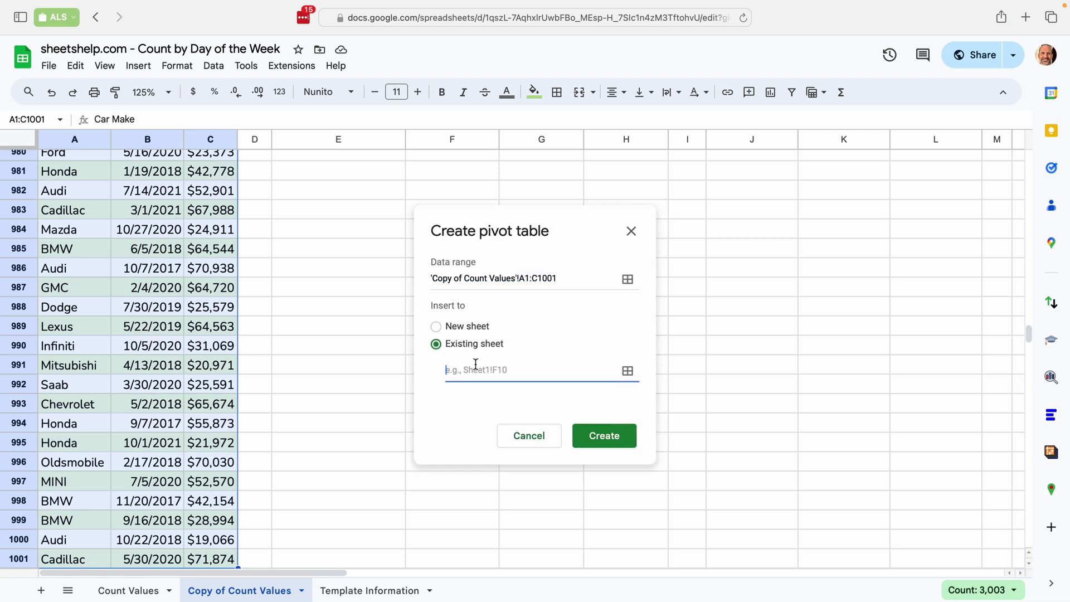
{"action": "type", "text": "E2"}
Step: Create the pivot table at E2 and insert two columns at G:H so it can expand
{"action": "left_click", "coordinate": [599, 435]}
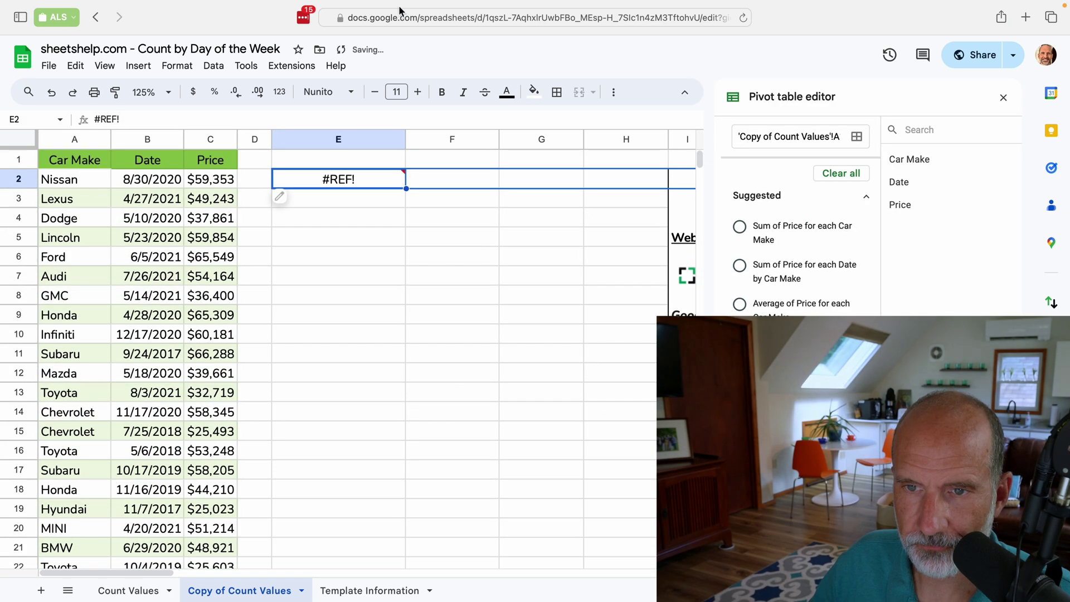
{"action": "mouse_move", "coordinate": [339, 179]}
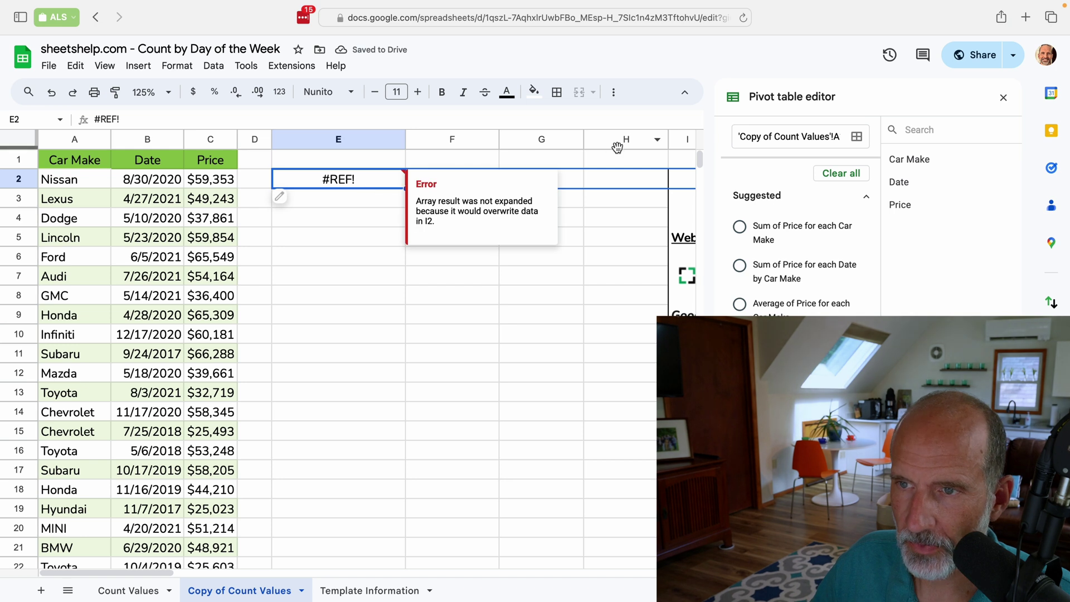
{"action": "left_click", "coordinate": [619, 140]}
{"action": "left_click", "coordinate": [568, 139], "text": "shift"}
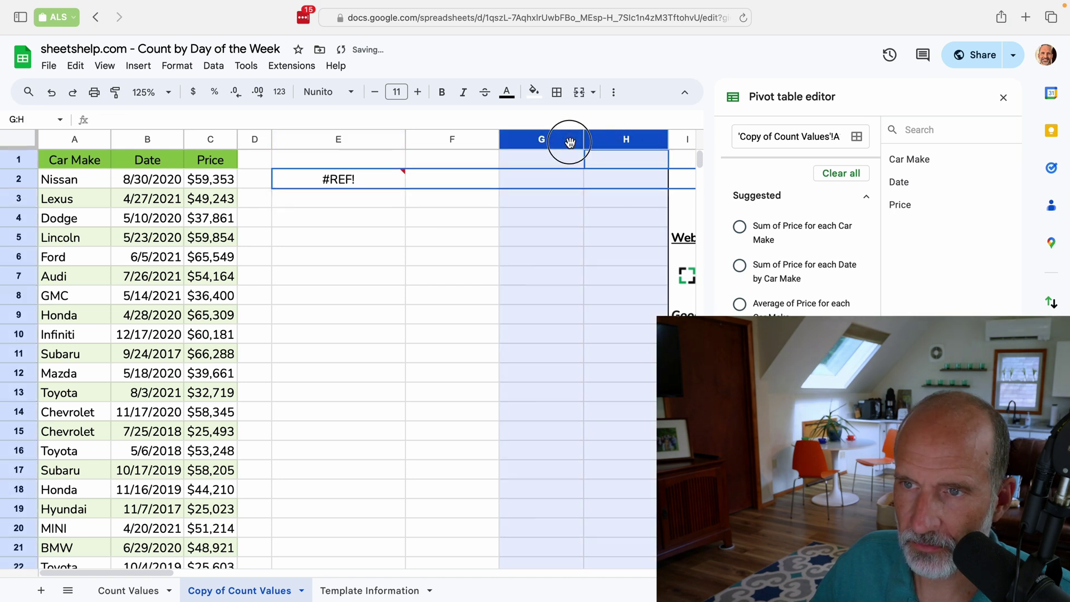
{"action": "right_click", "coordinate": [542, 146]}
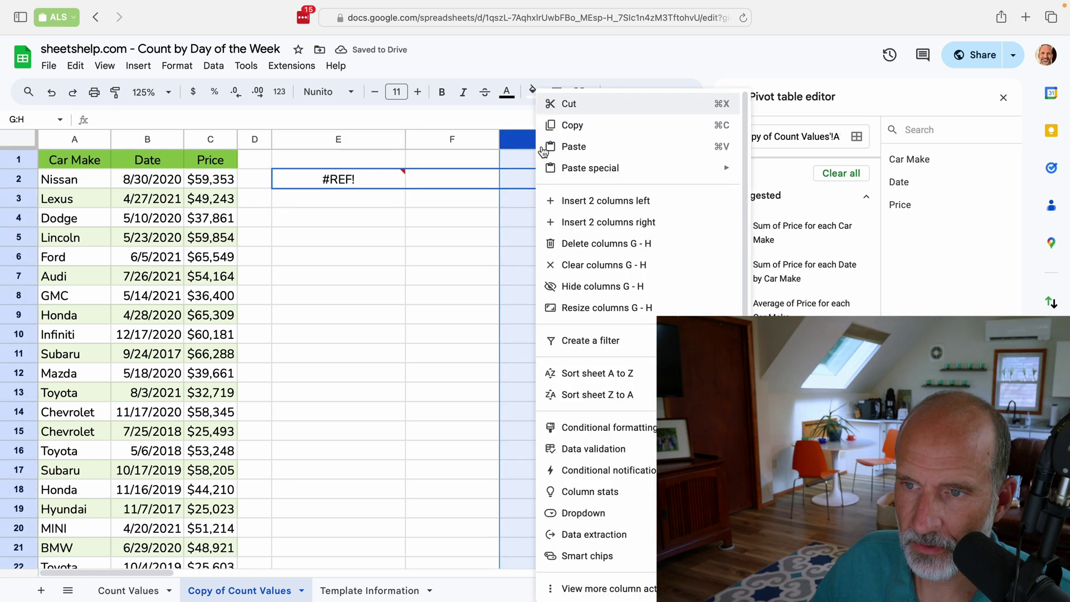
{"action": "left_click", "coordinate": [607, 221]}
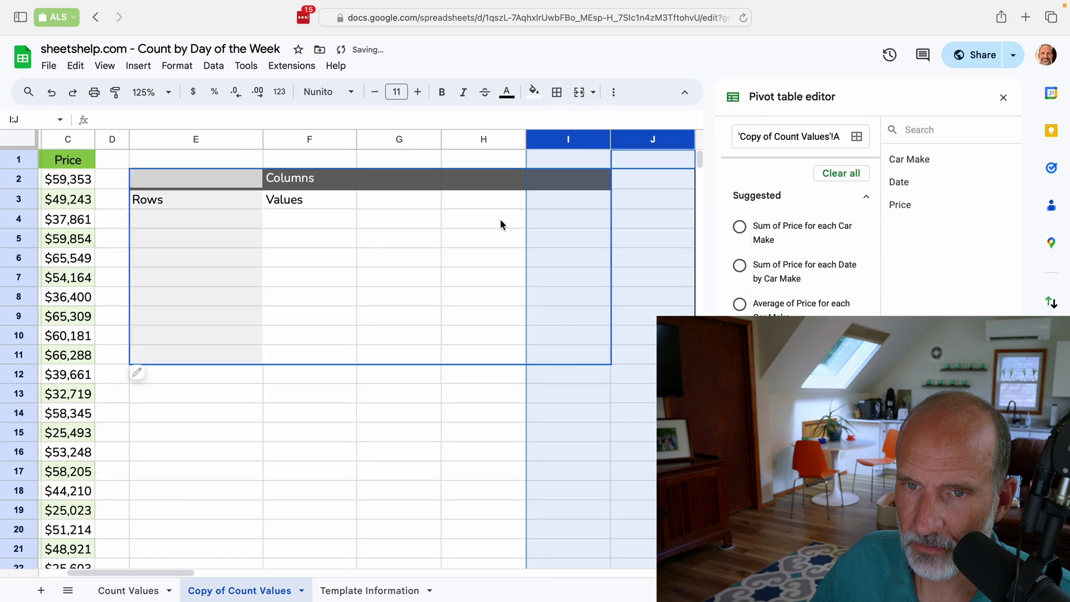
{"action": "left_click", "coordinate": [375, 216]}
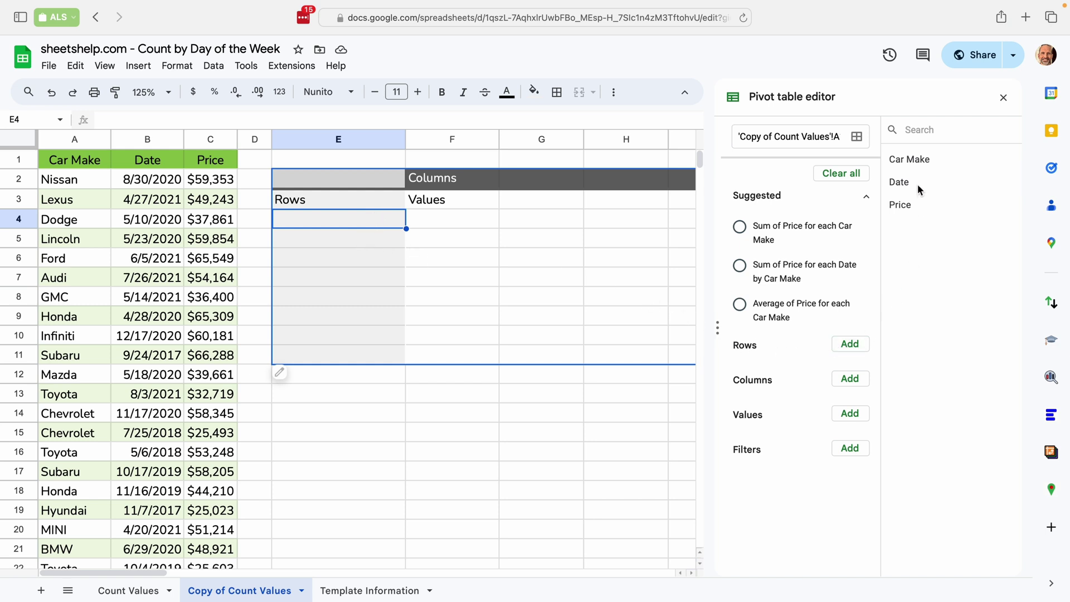
Step: Add Date as the pivot rows and Car Make as values summarized by COUNTA
{"action": "left_click_drag", "start_coordinate": [908, 184], "coordinate": [755, 367]}
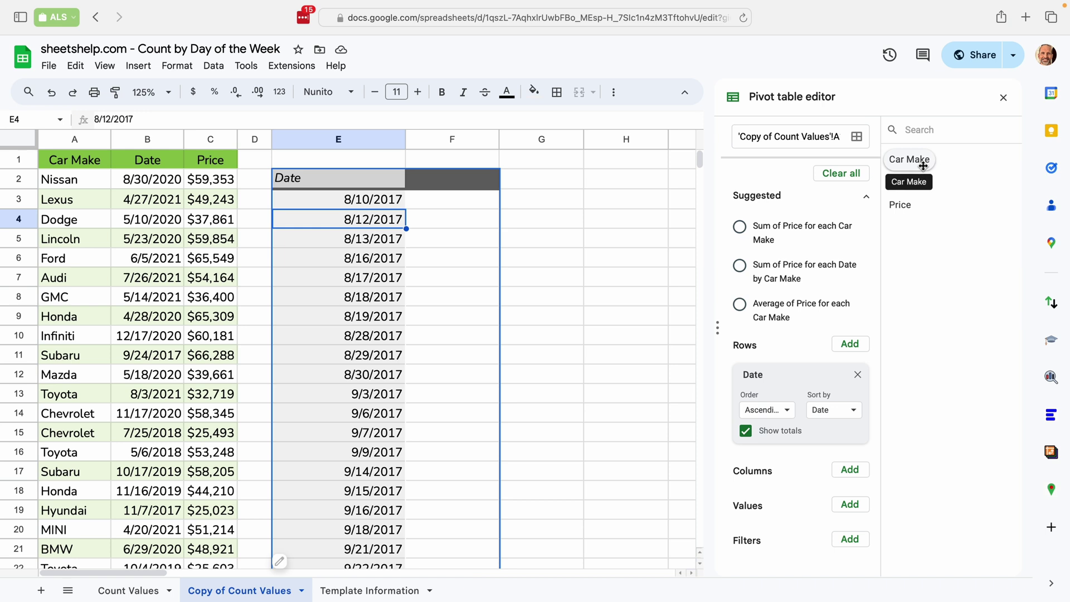
{"action": "left_click_drag", "start_coordinate": [922, 166], "coordinate": [785, 503]}
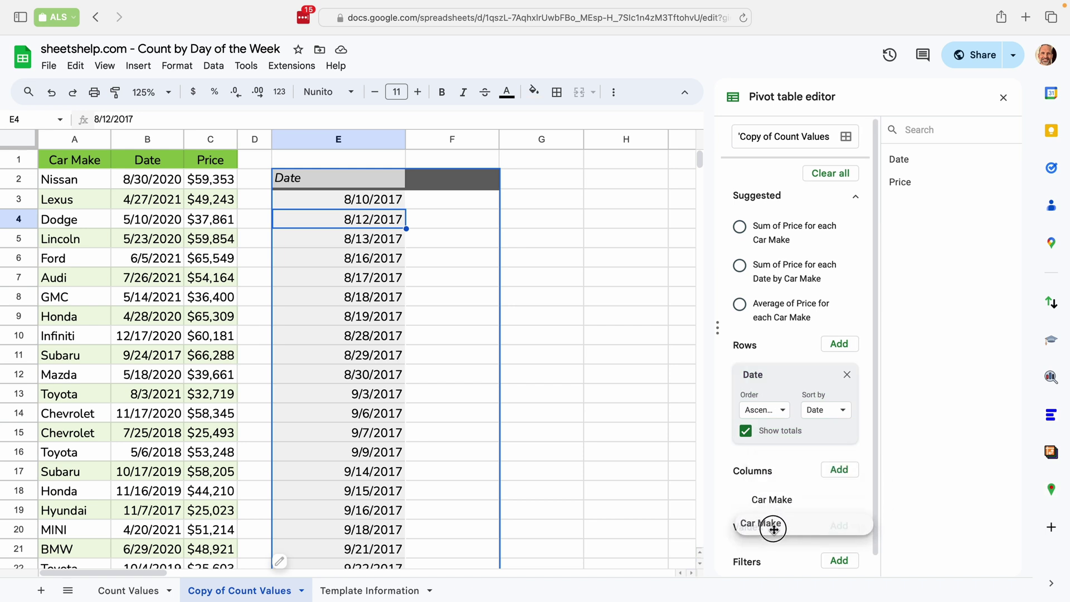
{"action": "left_click_drag", "start_coordinate": [784, 503], "coordinate": [774, 536]}
{"action": "scroll", "coordinate": [774, 536], "scroll_direction": "down", "scroll_amount": 2}
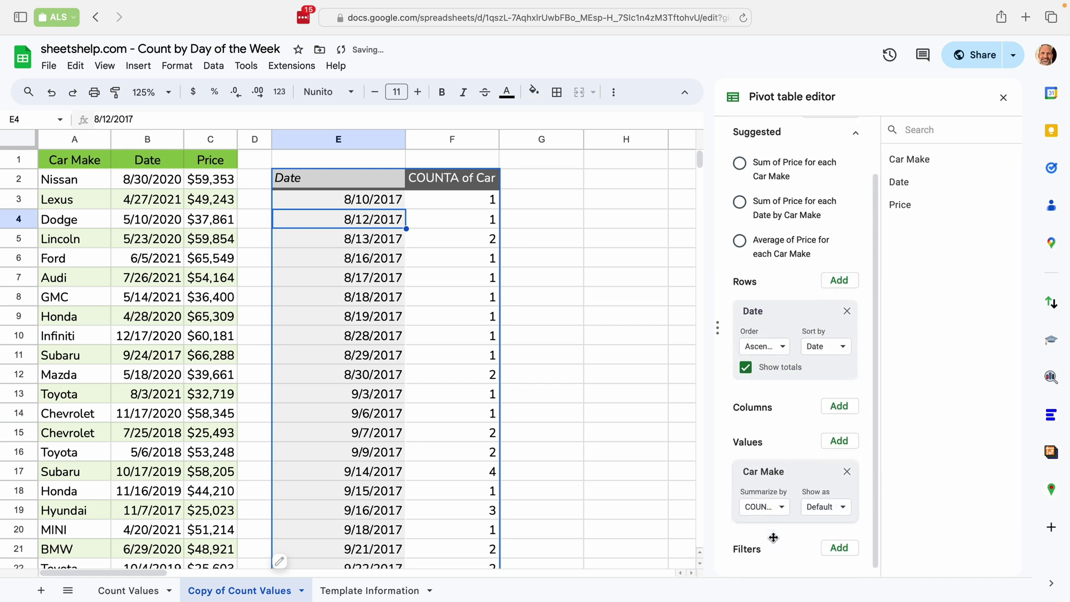
{"action": "left_click", "coordinate": [776, 515]}
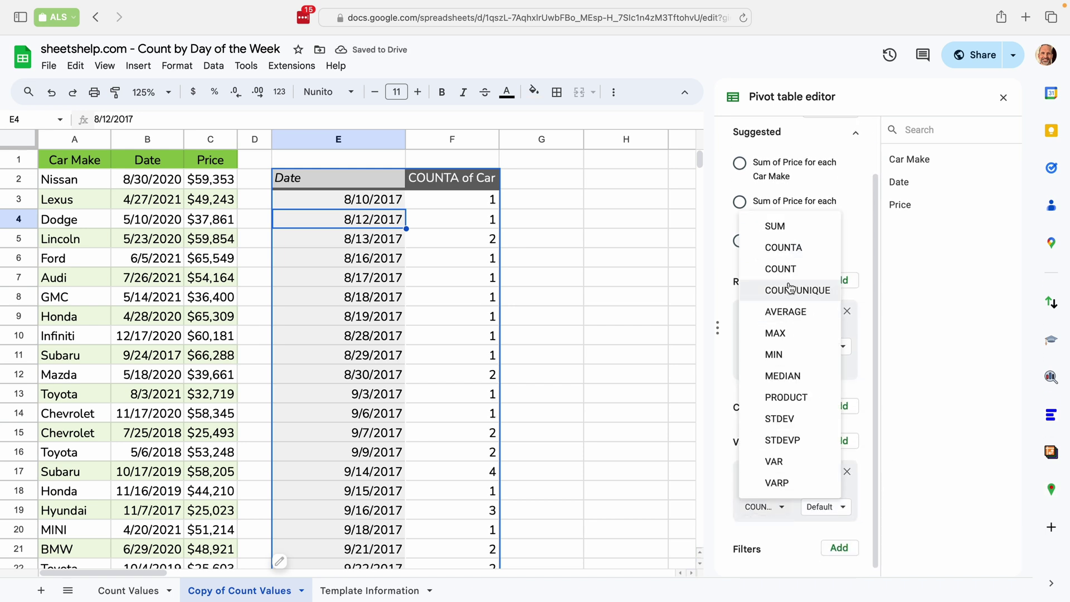
{"action": "left_click", "coordinate": [791, 260]}
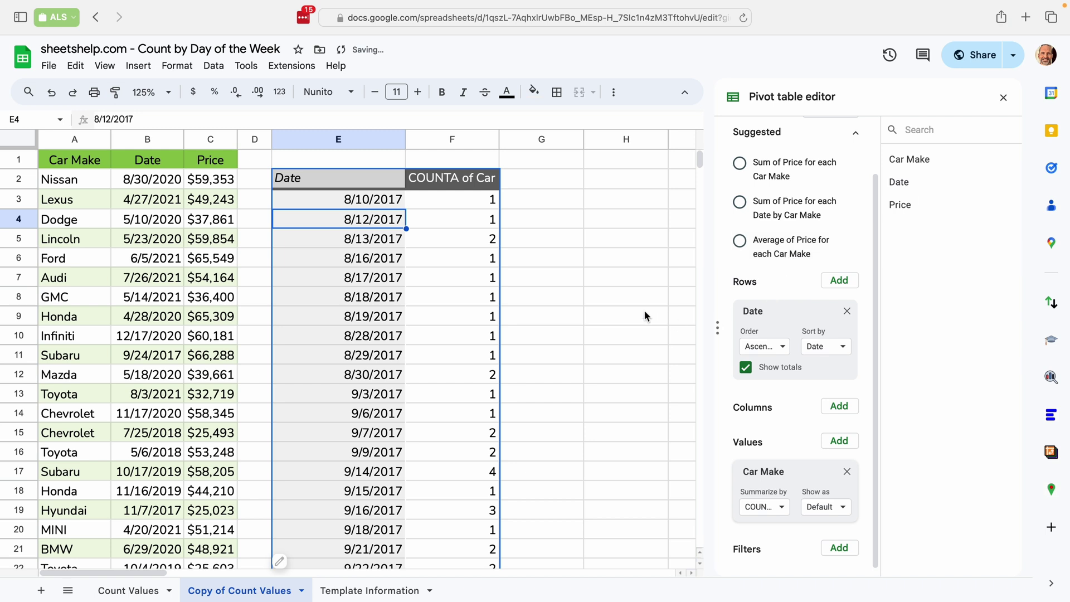
Step: Group the pivot dates by Day of the week, Sunday through Saturday
{"action": "right_click", "coordinate": [358, 206]}
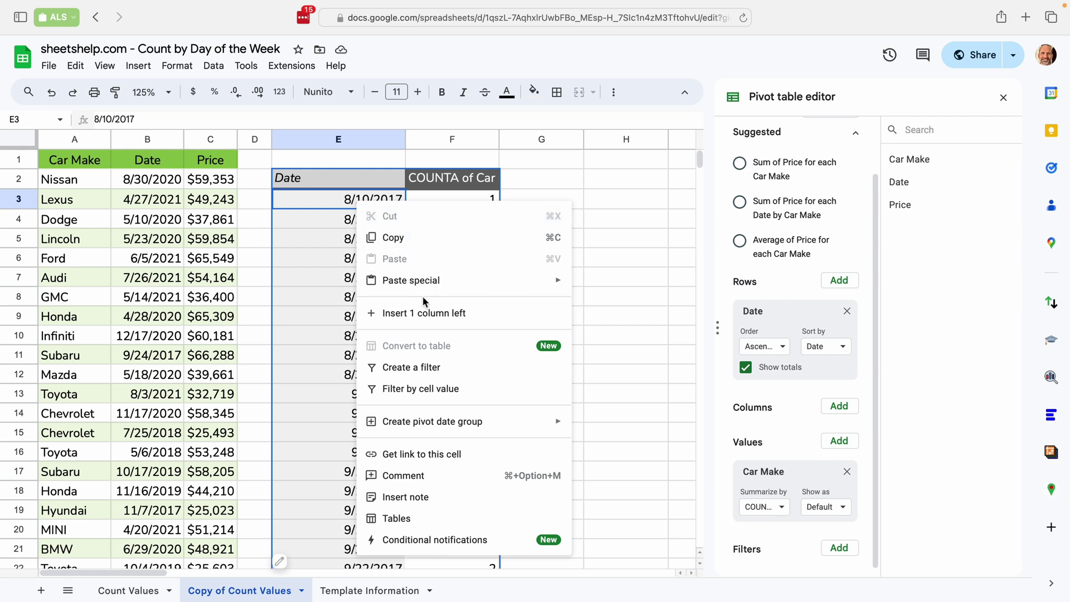
{"action": "mouse_move", "coordinate": [433, 421]}
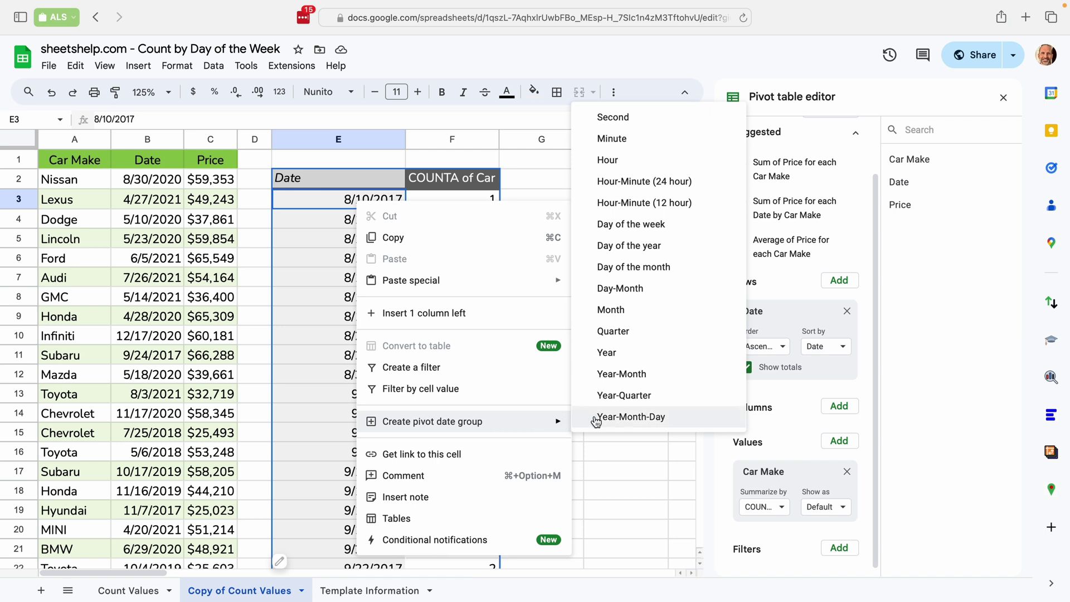
{"action": "left_click", "coordinate": [656, 228]}
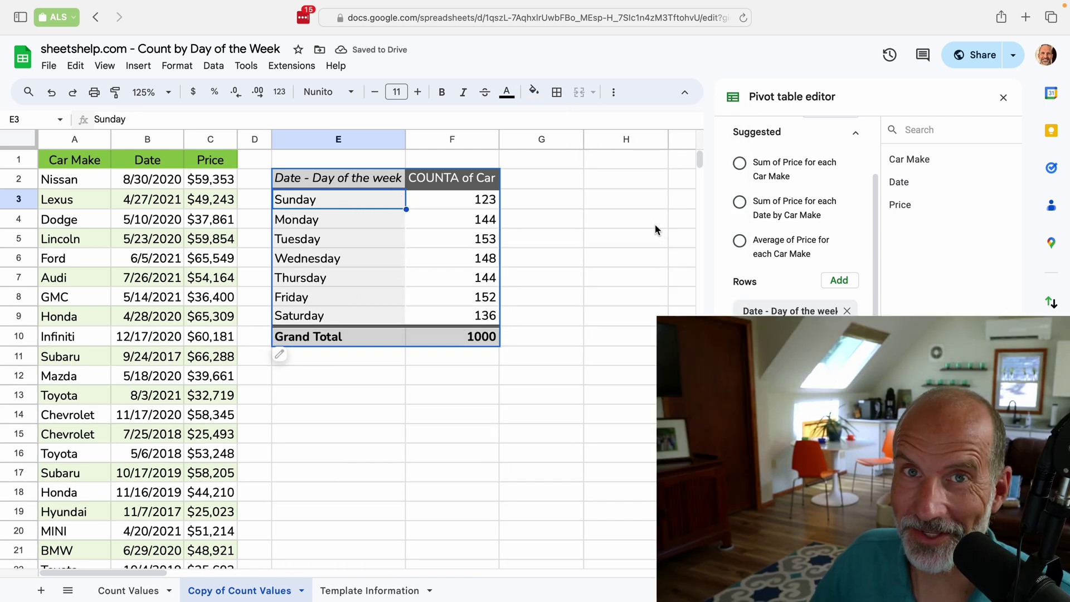
{"action": "left_click", "coordinate": [335, 382]}
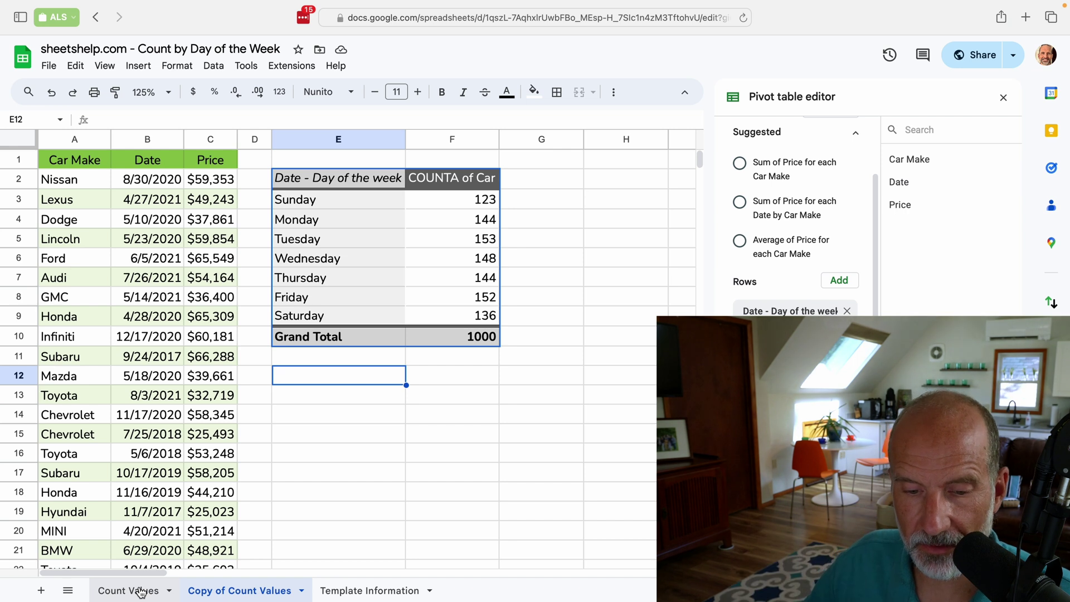
Step: Review the QUERY formula on Count Values, then paste it into E12 of Copy of Count Values
{"action": "left_click", "coordinate": [141, 591]}
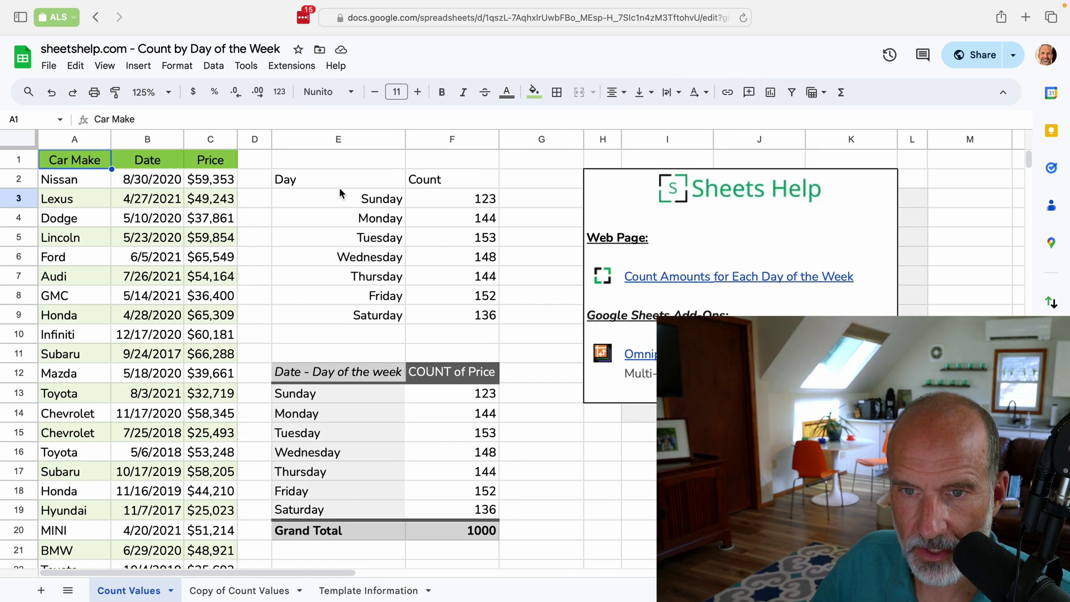
{"action": "left_click", "coordinate": [342, 186]}
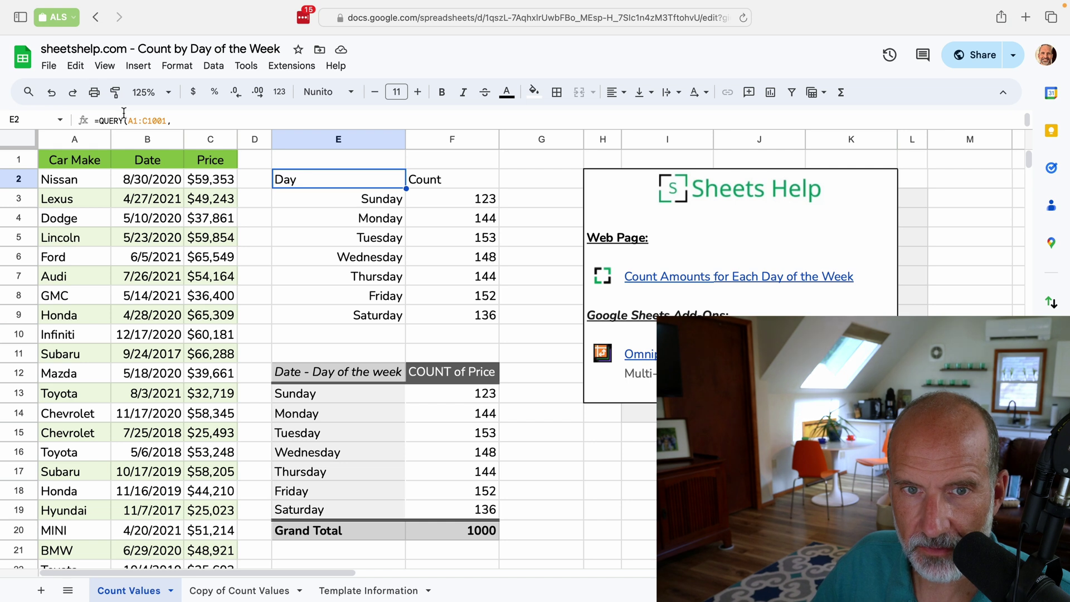
{"action": "mouse_move", "coordinate": [153, 129]}
{"action": "left_mouse_down"}
{"action": "mouse_move", "coordinate": [165, 221]}
{"action": "mouse_move", "coordinate": [92, 119]}
{"action": "left_mouse_up"}
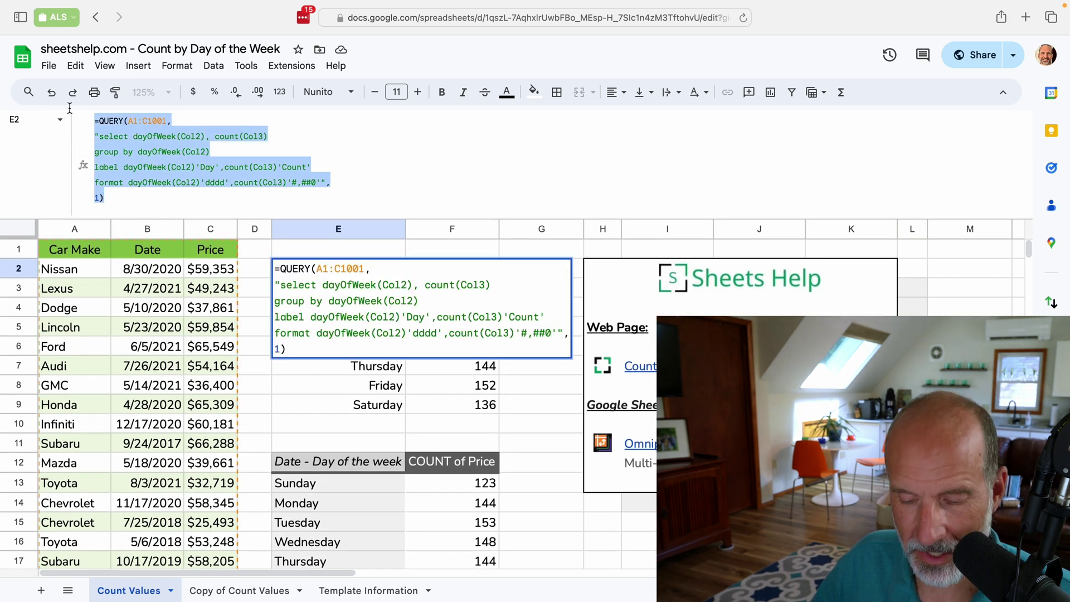
{"action": "left_click", "coordinate": [240, 590]}
{"action": "type", "text": "=QUERY(A1:C1001, \"select dayOfWeek(Col2), count(Col3) group by dayOfWeek(Col2) label dayOfWeek(Col2)'Day',count(Col3)'Count' format dayOfWeek(Col2)'dddd',count(Col3)'#,##0'\", 1)"}
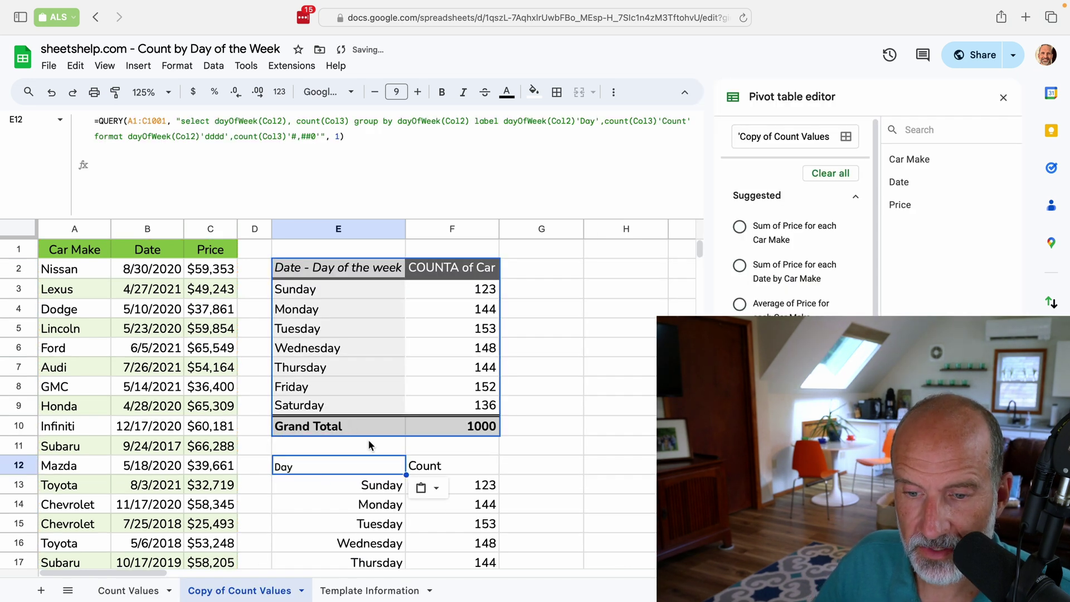
{"action": "scroll", "coordinate": [373, 447], "scroll_direction": "down", "scroll_amount": 3}
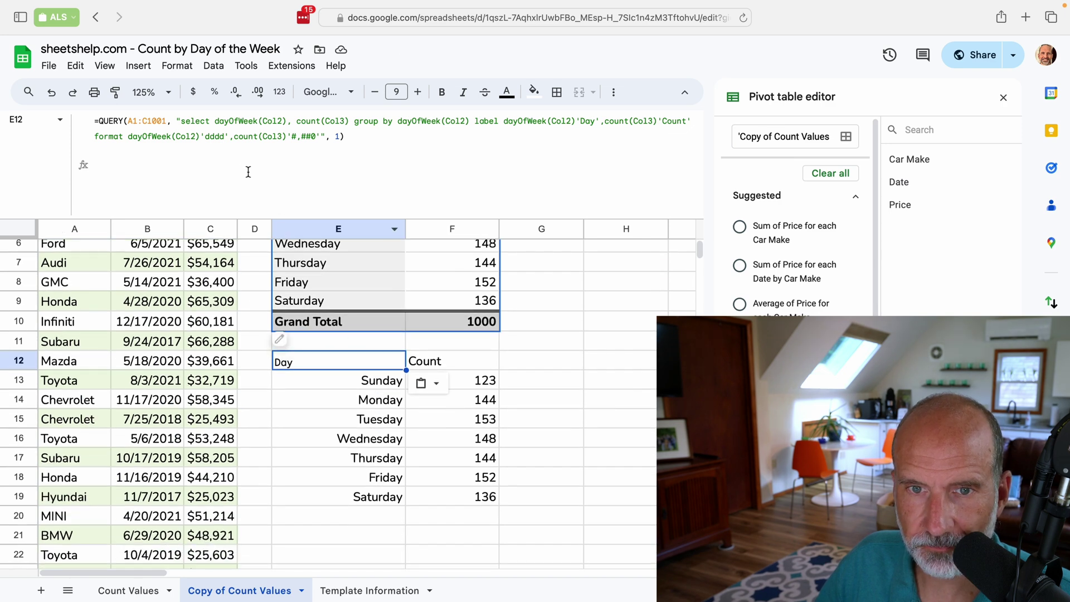
Step: Edit the E12 QUERY formula in the formula bar, placing the cursor before the query string
{"action": "left_click", "coordinate": [181, 123]}
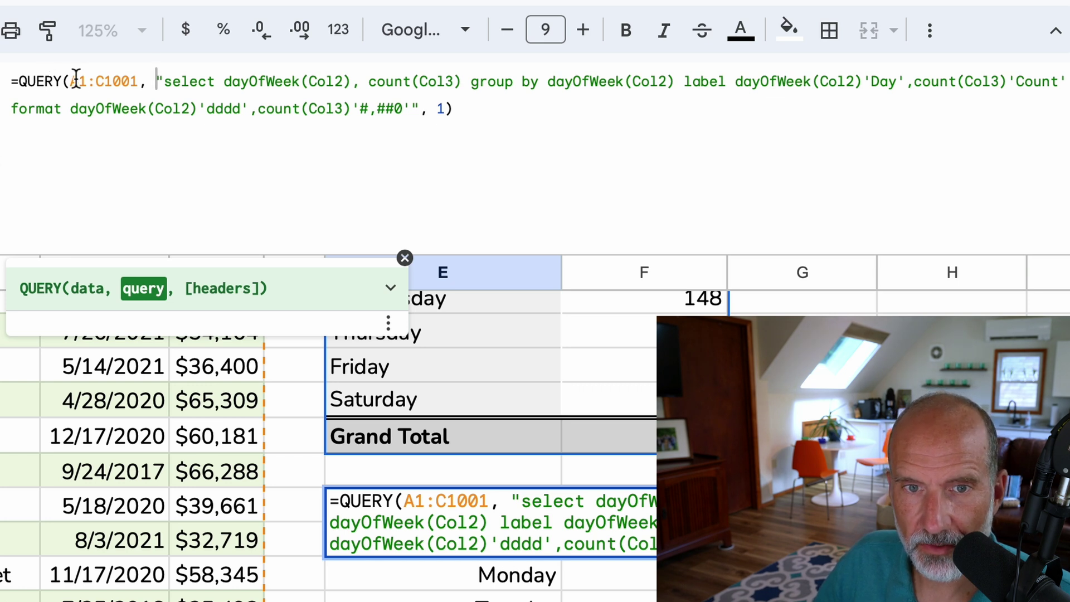
{"action": "left_click", "coordinate": [88, 80]}
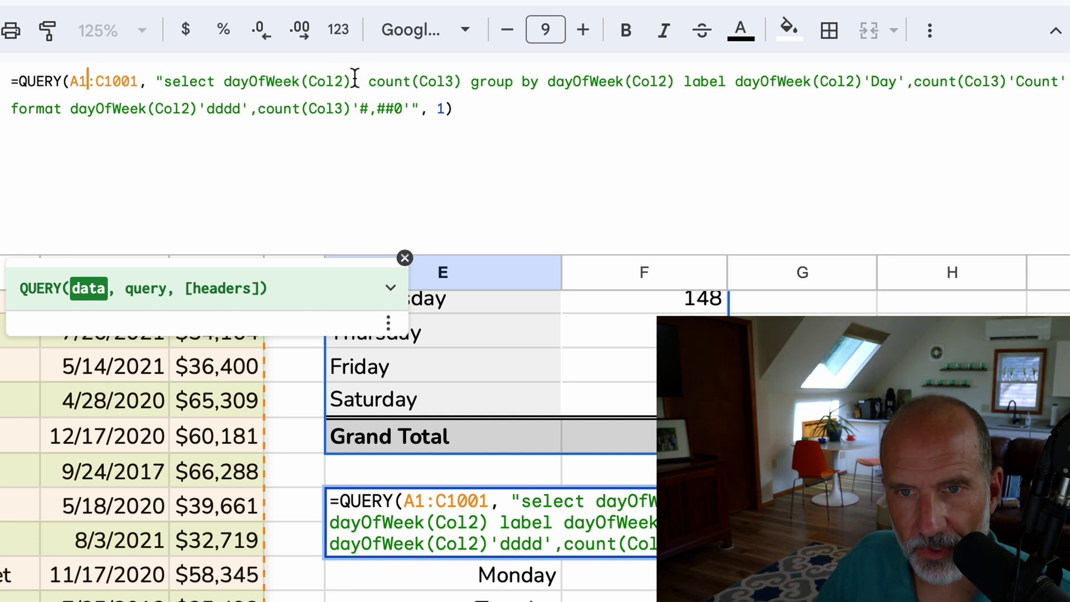
{"action": "left_click", "coordinate": [471, 82]}
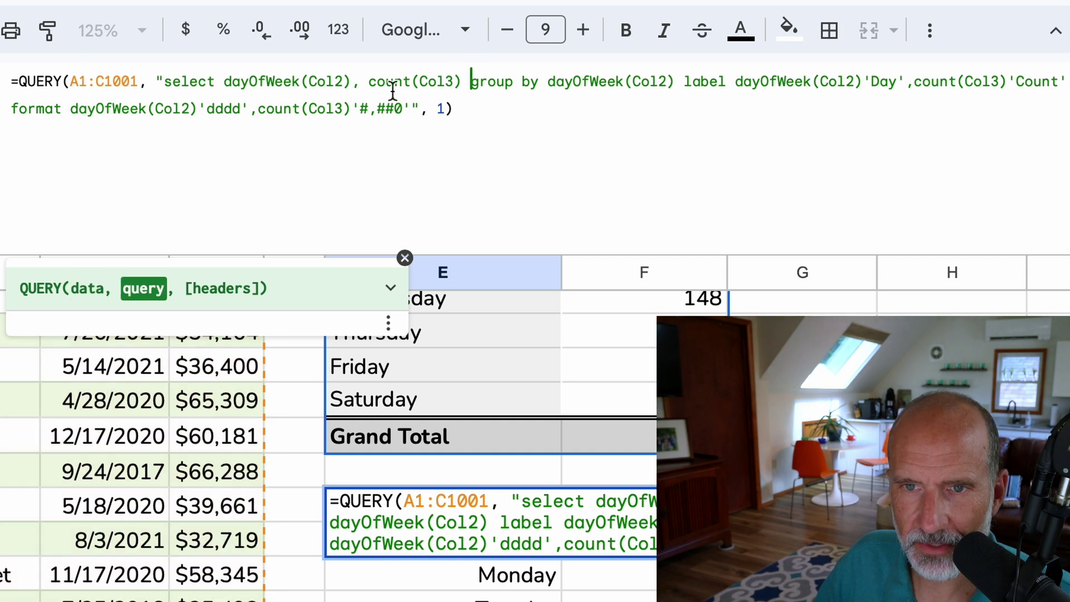
{"action": "left_click", "coordinate": [159, 83]}
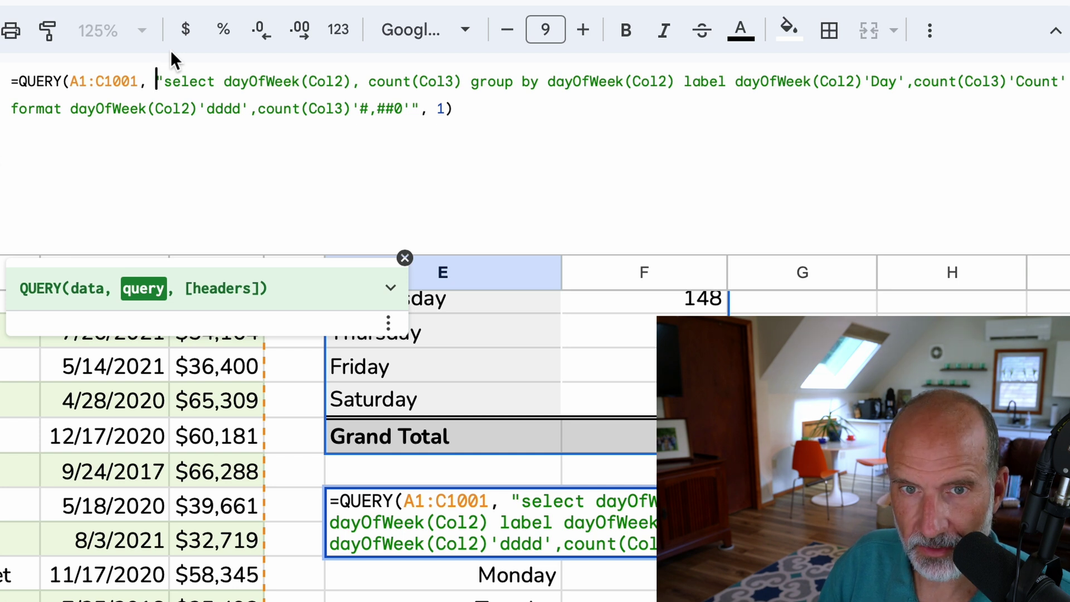
Step: Break the QUERY formula onto separate lines for the query string, group by, label, format and headers
{"action": "key", "text": "ctrl+Return"}
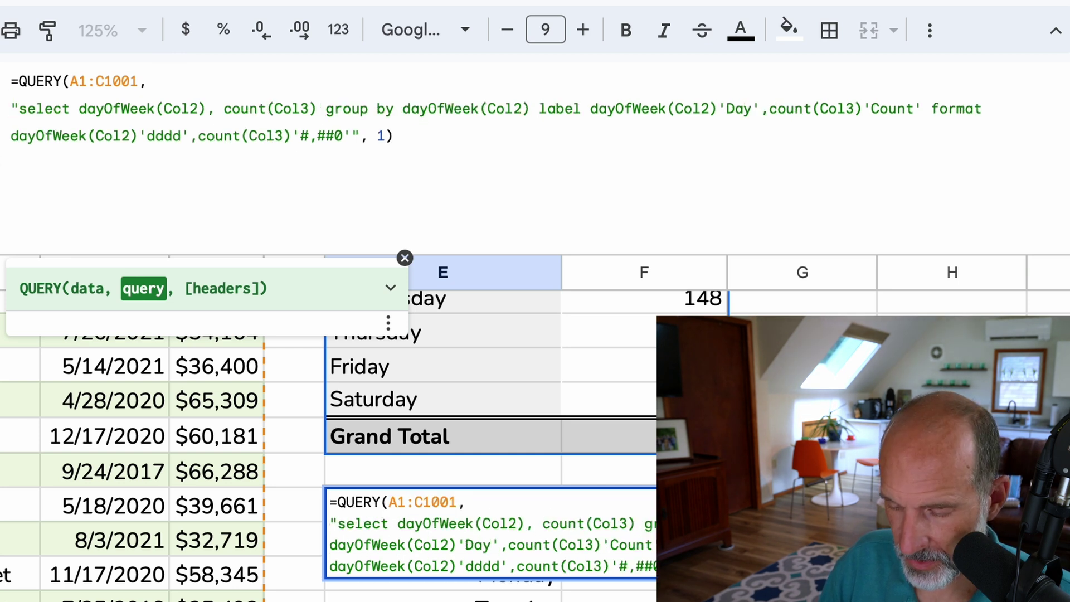
{"action": "key", "text": "Right"}
{"action": "key", "text": "Right"}
{"action": "key", "text": "Right"}
{"action": "key", "text": "Right"}
{"action": "key", "text": "Right"}
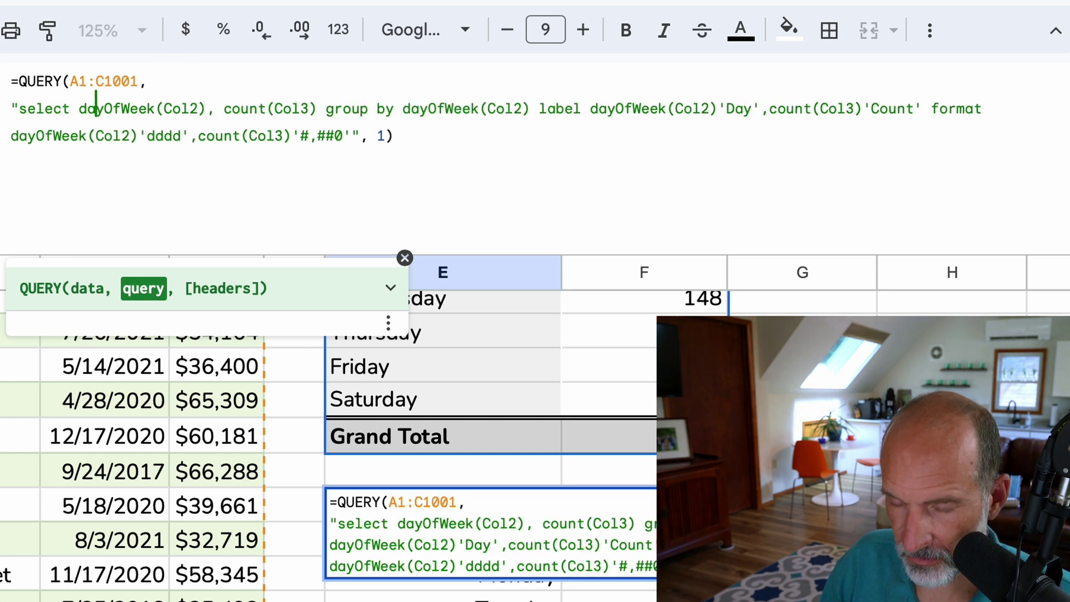
{"action": "key", "text": "Right"}
{"action": "key", "text": "Right"}
{"action": "key", "text": "Right"}
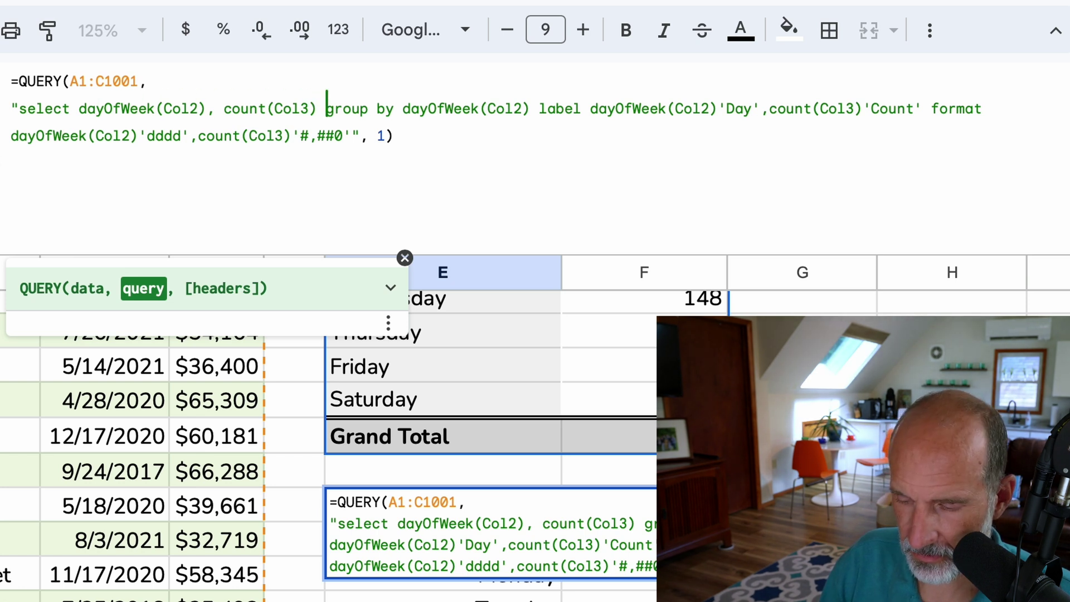
{"action": "key", "text": "ctrl+Return"}
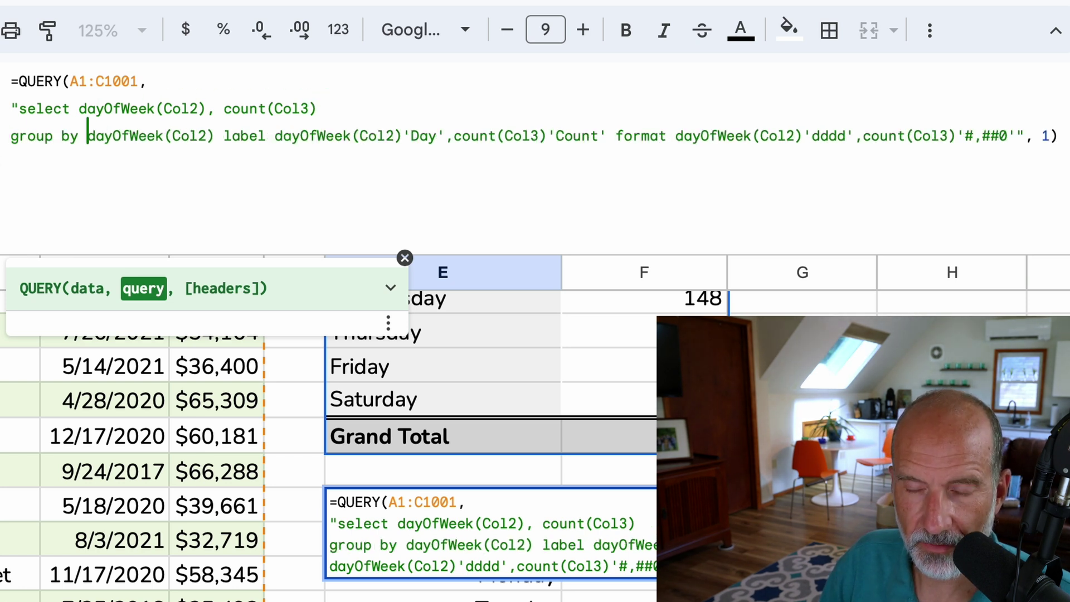
{"action": "key", "text": "Right"}
{"action": "key", "text": "Right"}
{"action": "key", "text": "Right"}
{"action": "key", "text": "Right"}
{"action": "key", "text": "Right"}
{"action": "key", "text": "Right"}
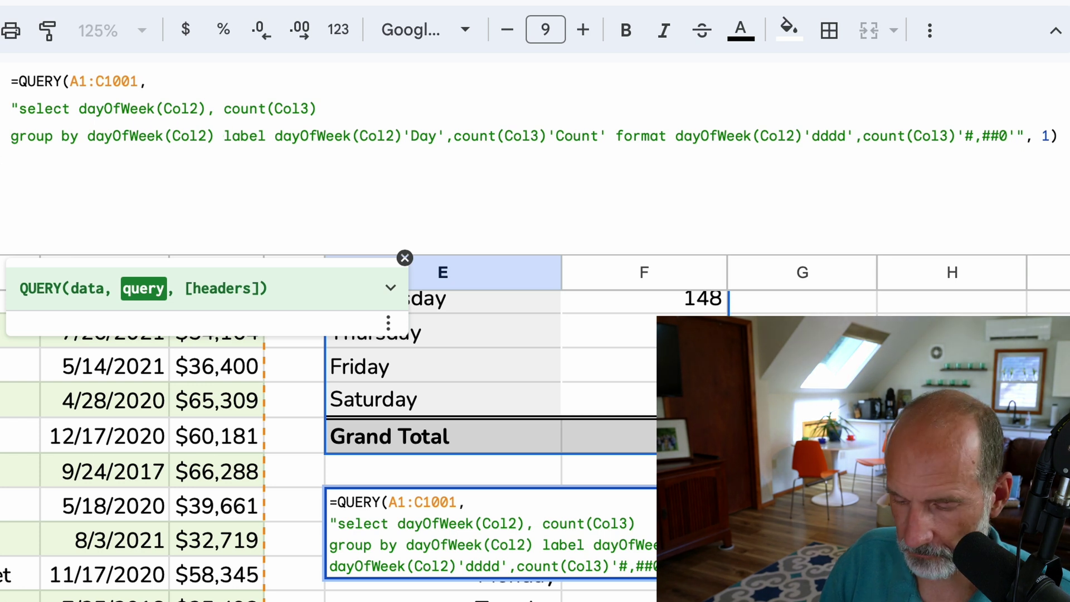
{"action": "key", "text": "ctrl+Return"}
{"action": "key", "text": "ctrl+Return"}
{"action": "key", "text": "ctrl+Return"}
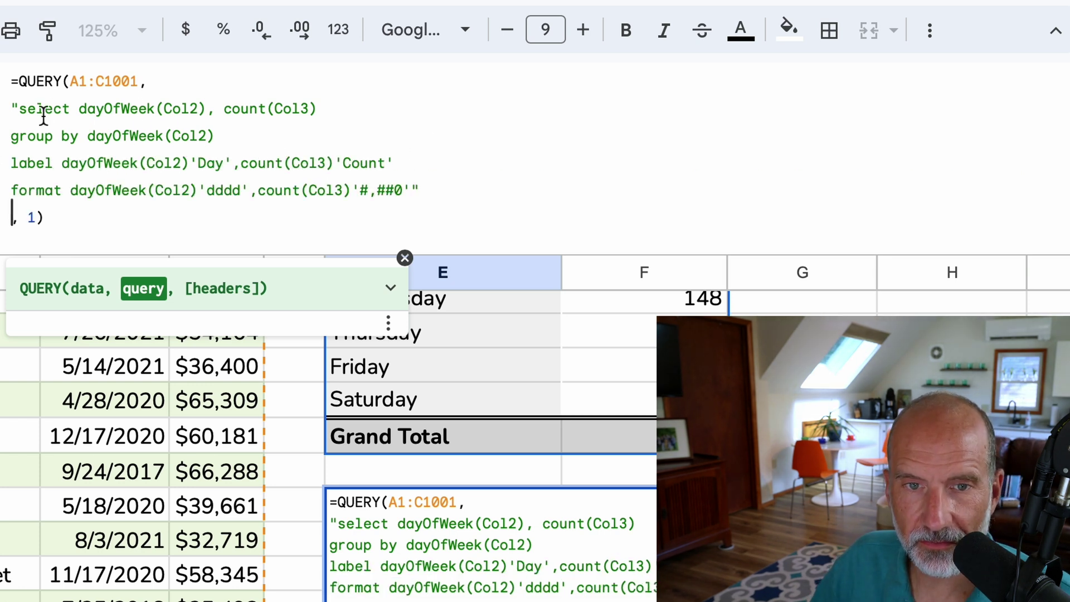
{"action": "left_click", "coordinate": [22, 110]}
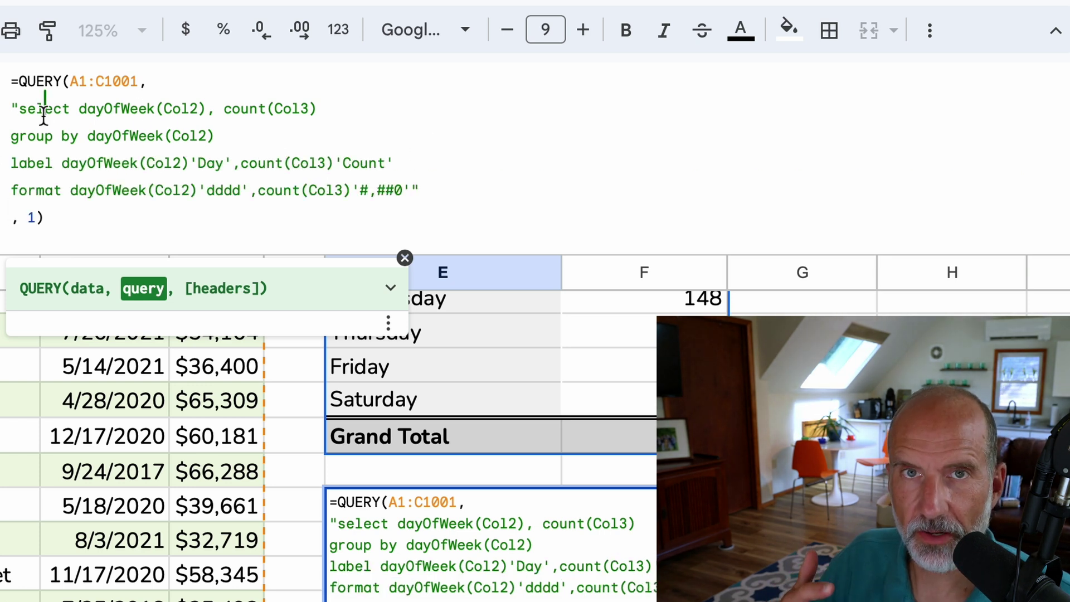
{"action": "left_click", "coordinate": [117, 113]}
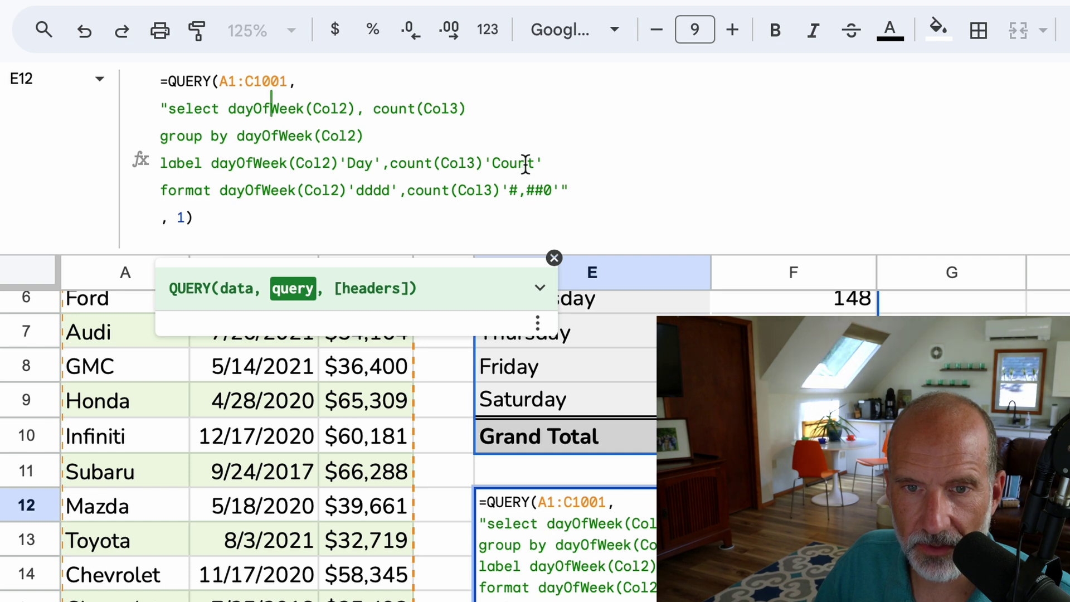
Step: Commit the multi-line formula and inspect the Day and Count header cells E12 and F12
{"action": "key", "text": "Return"}
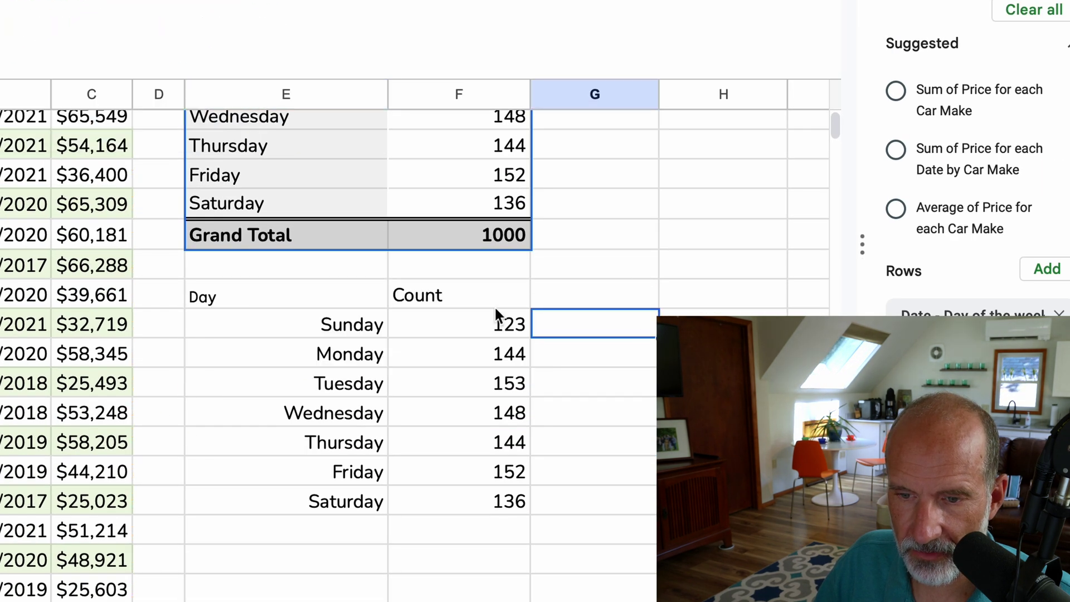
{"action": "left_click", "coordinate": [293, 293]}
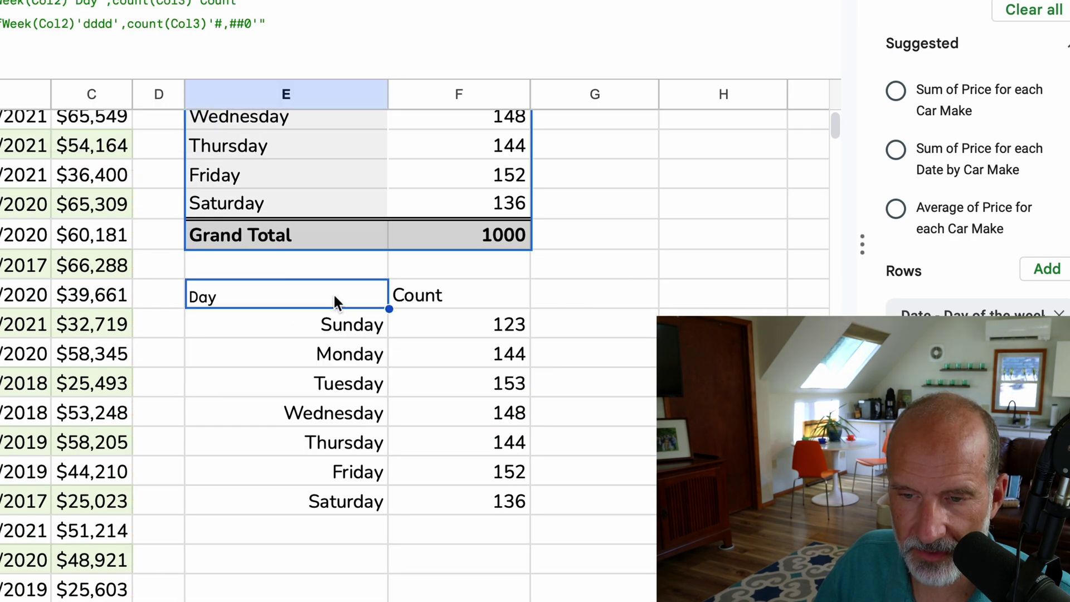
{"action": "left_click", "coordinate": [456, 307]}
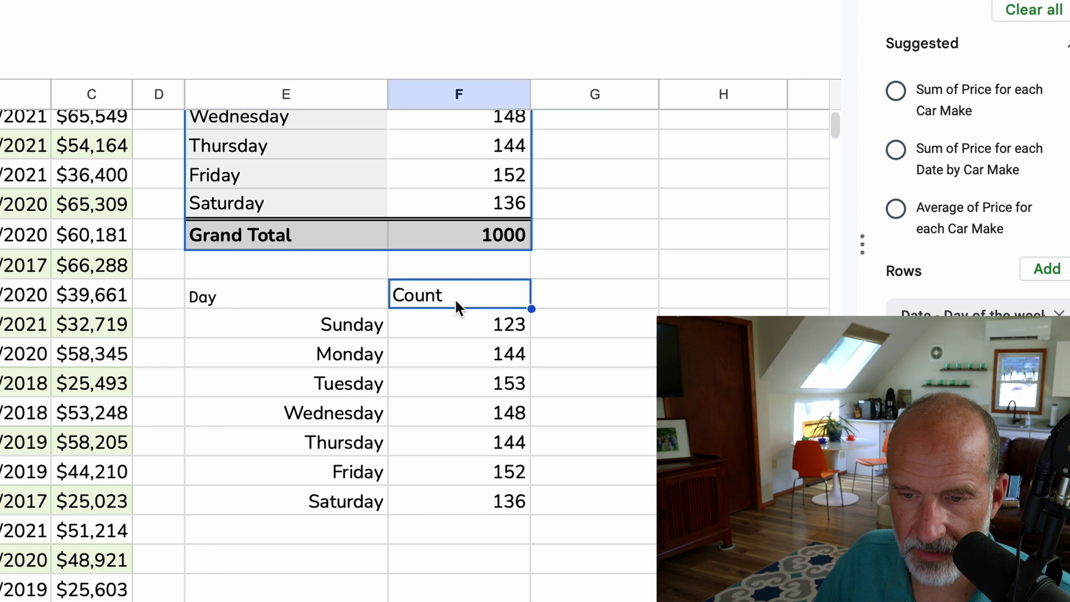
{"action": "left_click", "coordinate": [352, 293]}
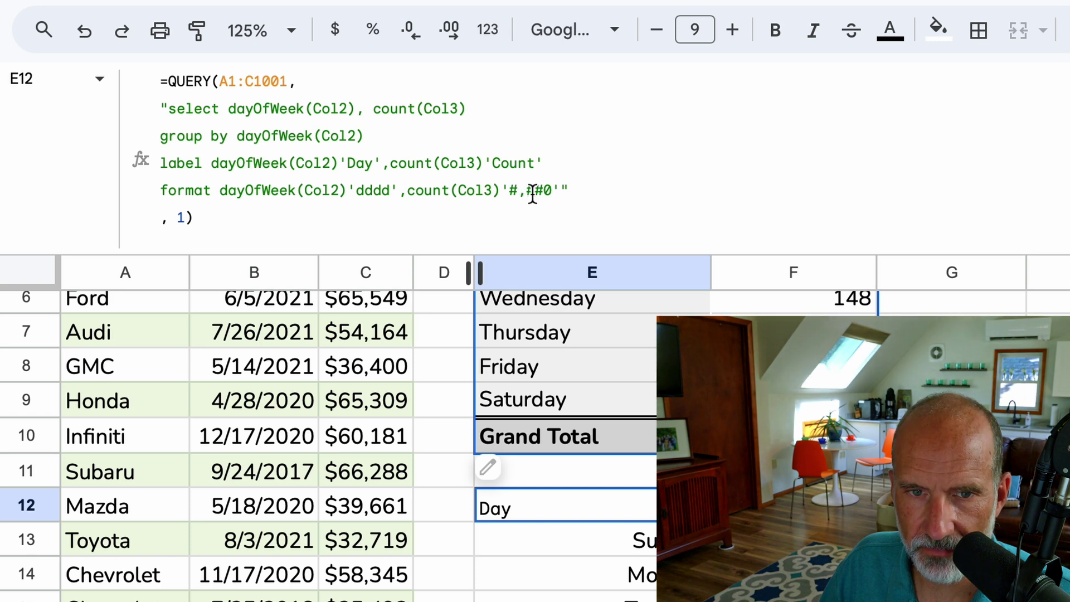
{"action": "left_click", "coordinate": [180, 219]}
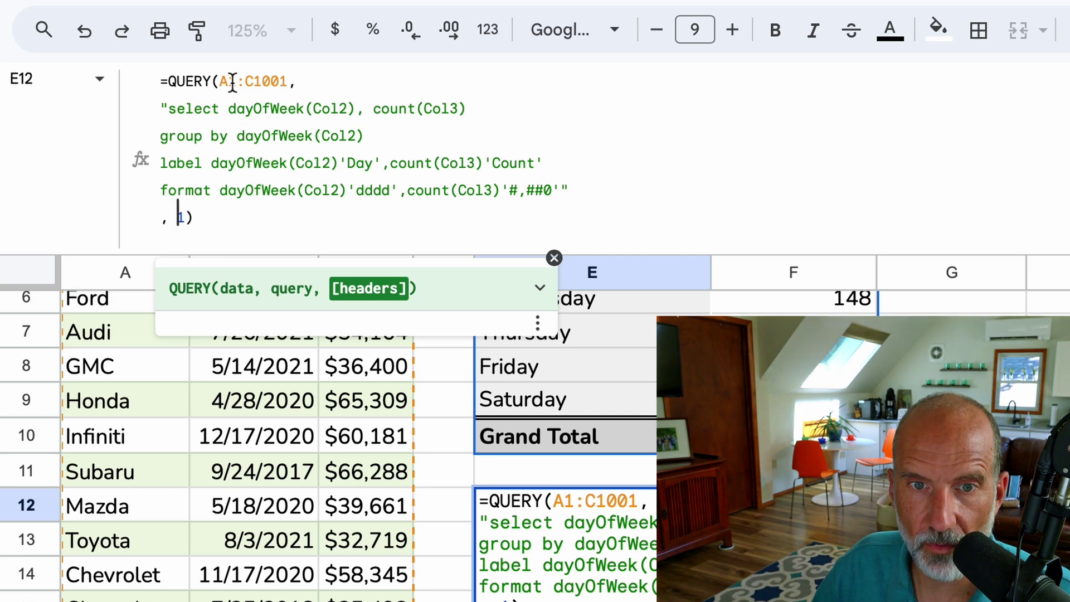
{"action": "type", "text": "1"}
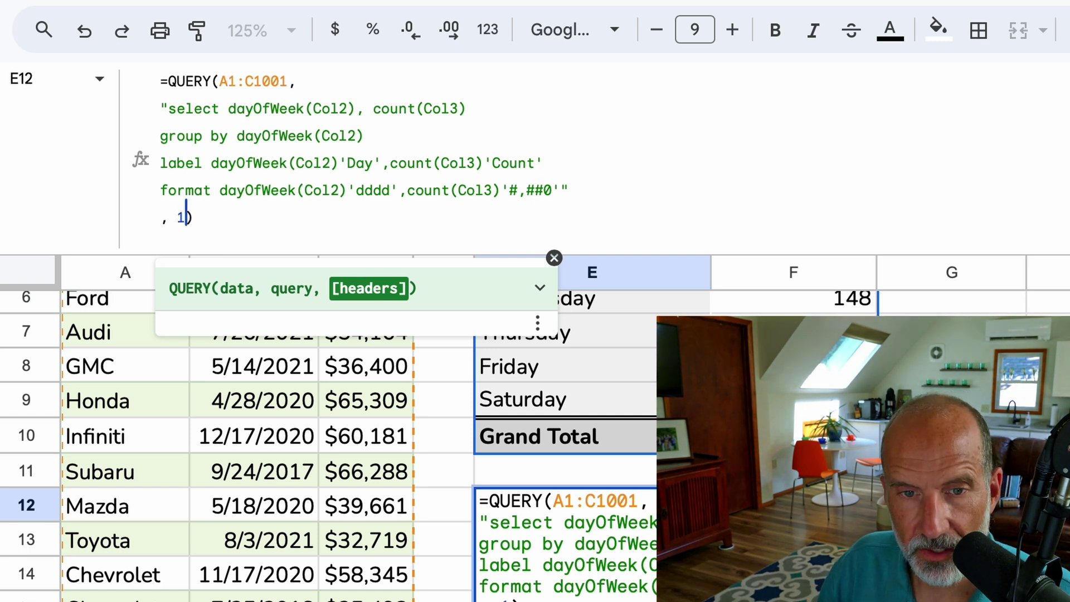
{"action": "key", "text": "Return"}
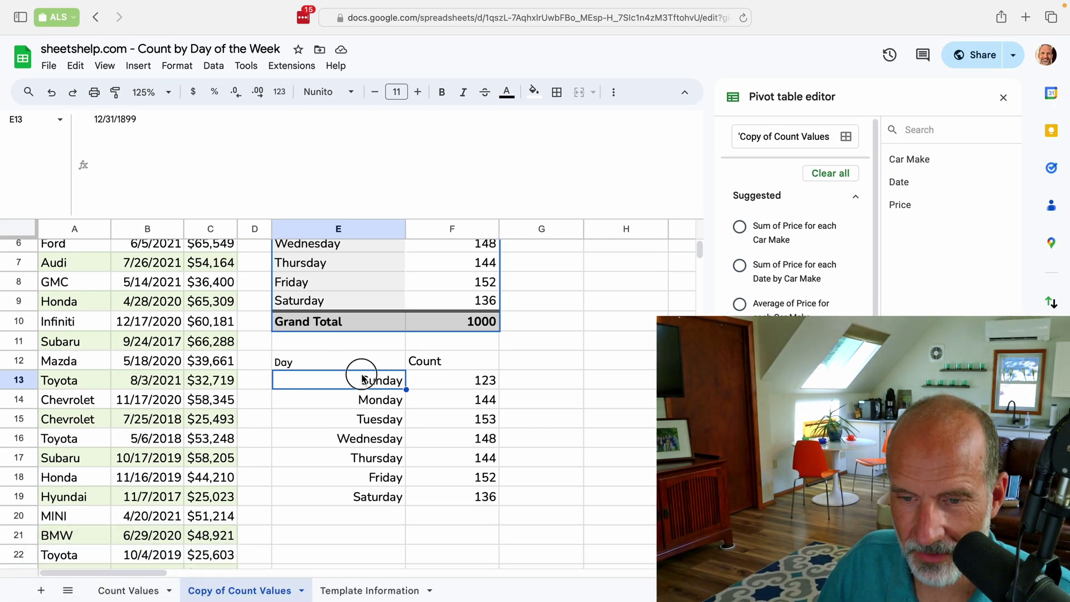
{"action": "left_click_drag", "start_coordinate": [374, 391], "coordinate": [473, 496]}
{"action": "left_click", "coordinate": [372, 360]}
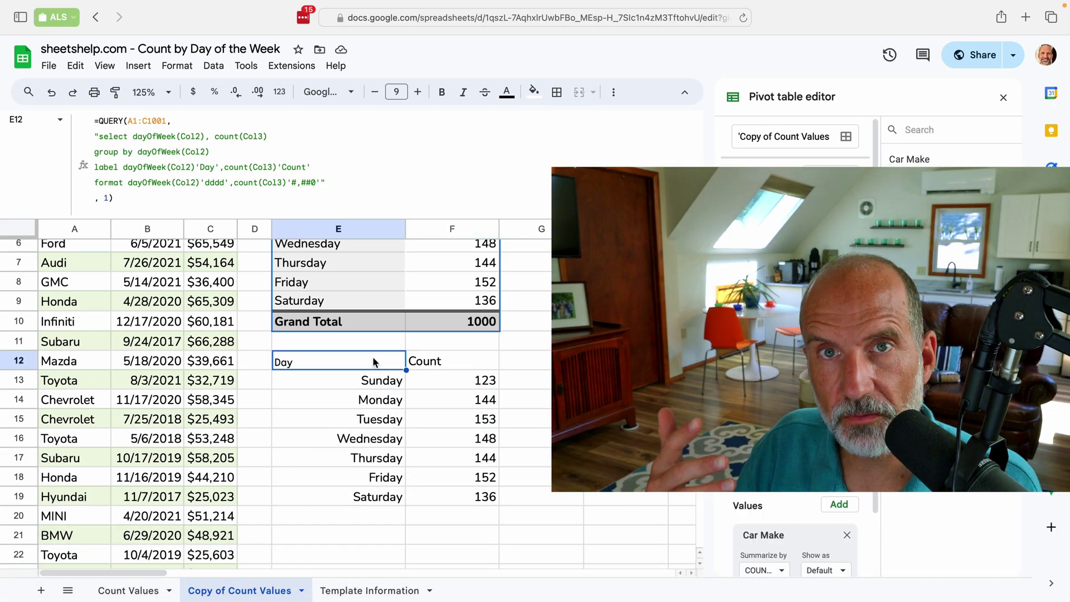
{"action": "left_click", "coordinate": [394, 246]}
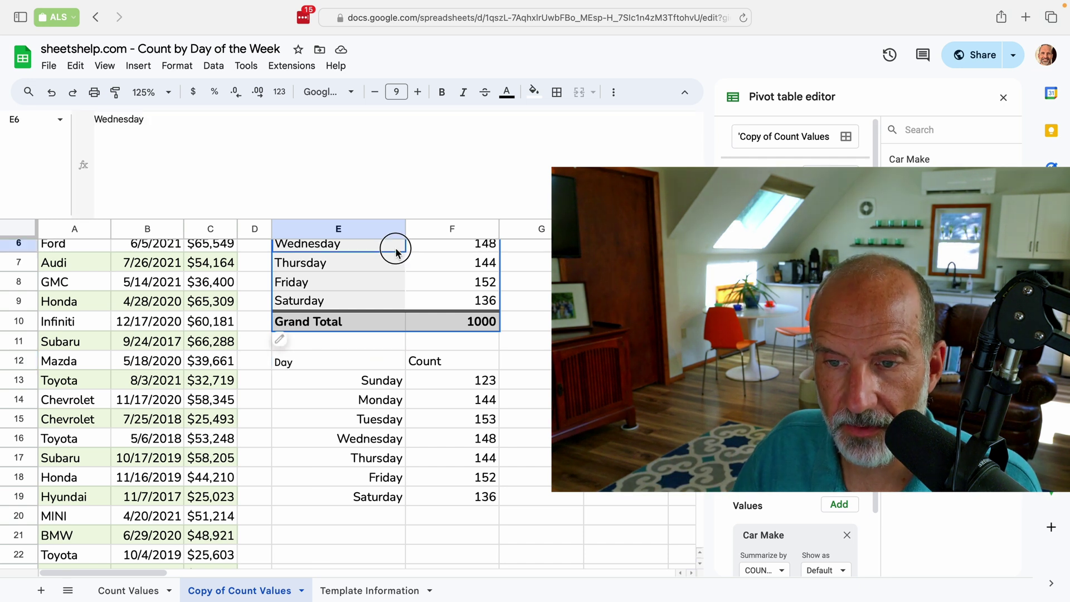
{"action": "left_click", "coordinate": [427, 256]}
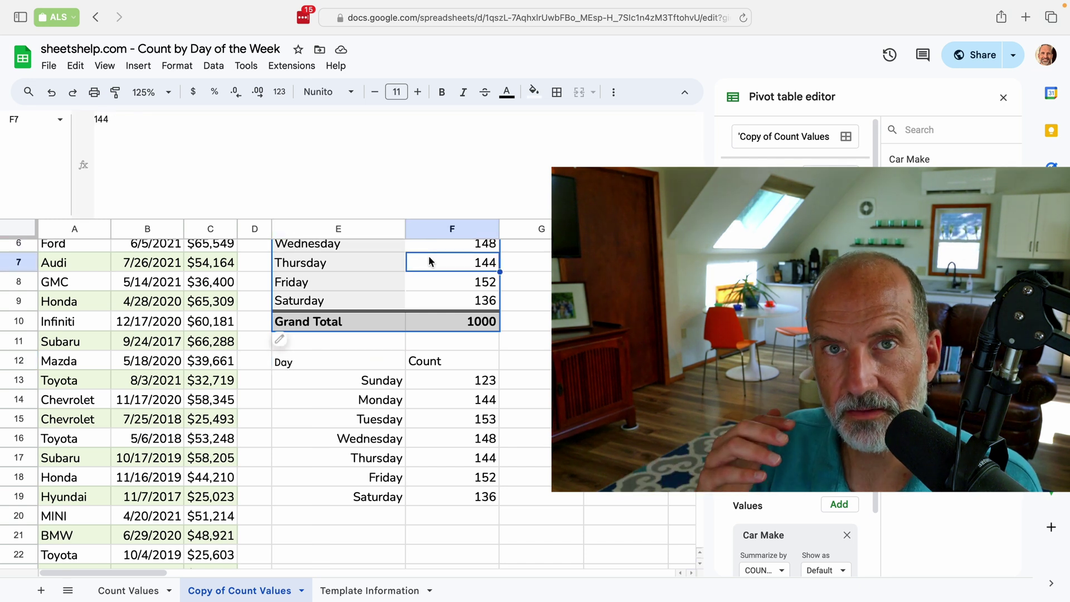